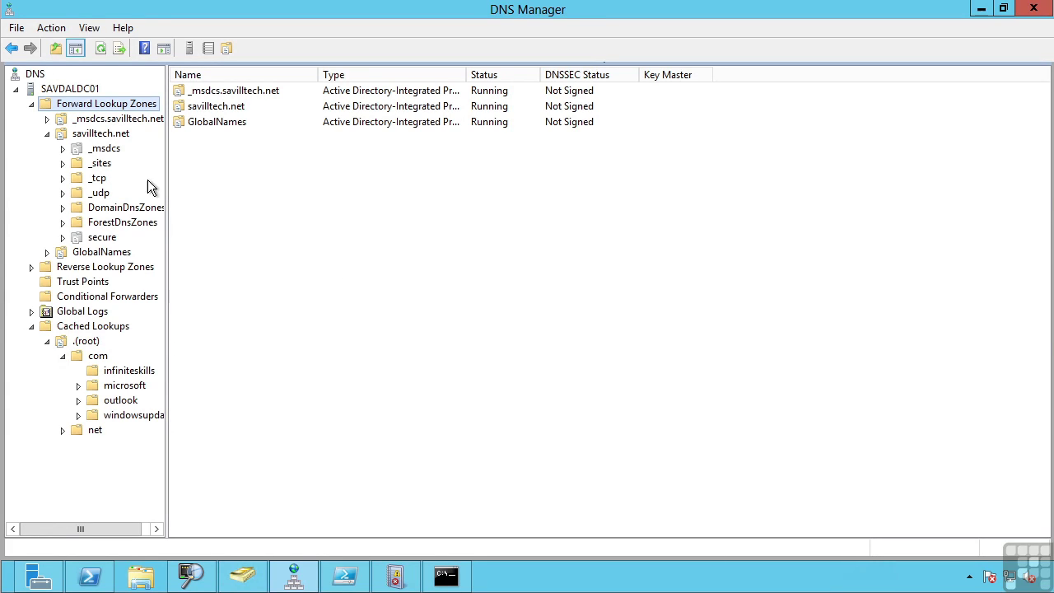
# Collapse and re-expand Forward and Reverse Lookup Zones, listing the reverse zones and three forward zones
pyautogui.click(31, 105)
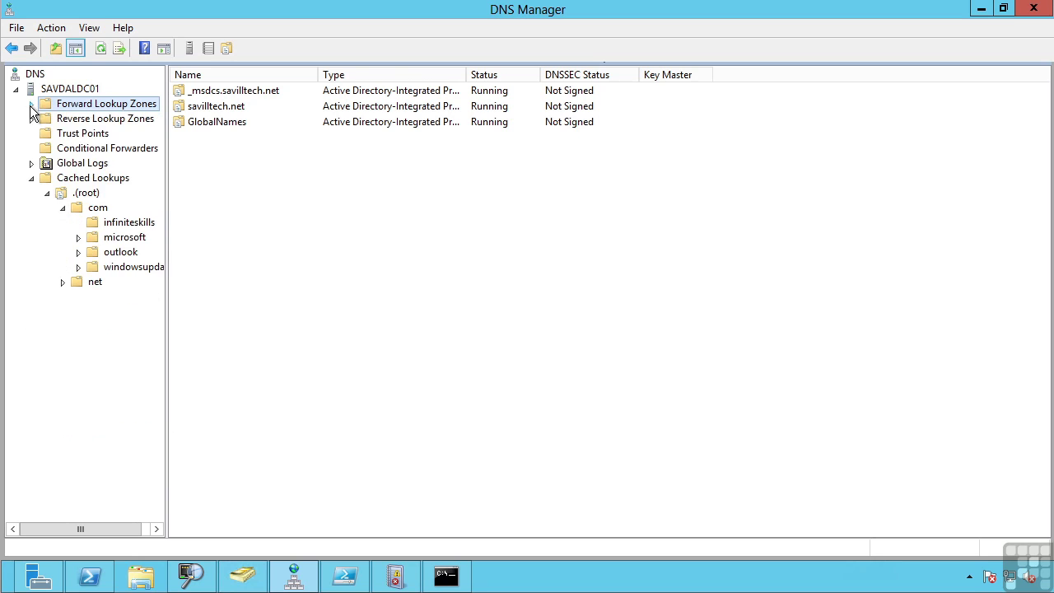
pyautogui.click(31, 120)
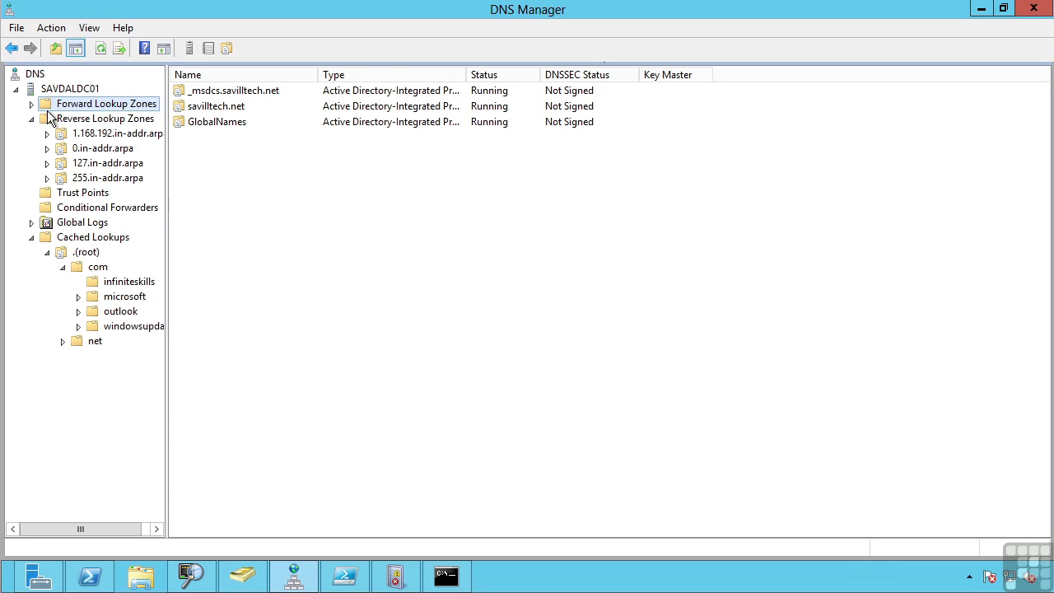
pyautogui.click(31, 104)
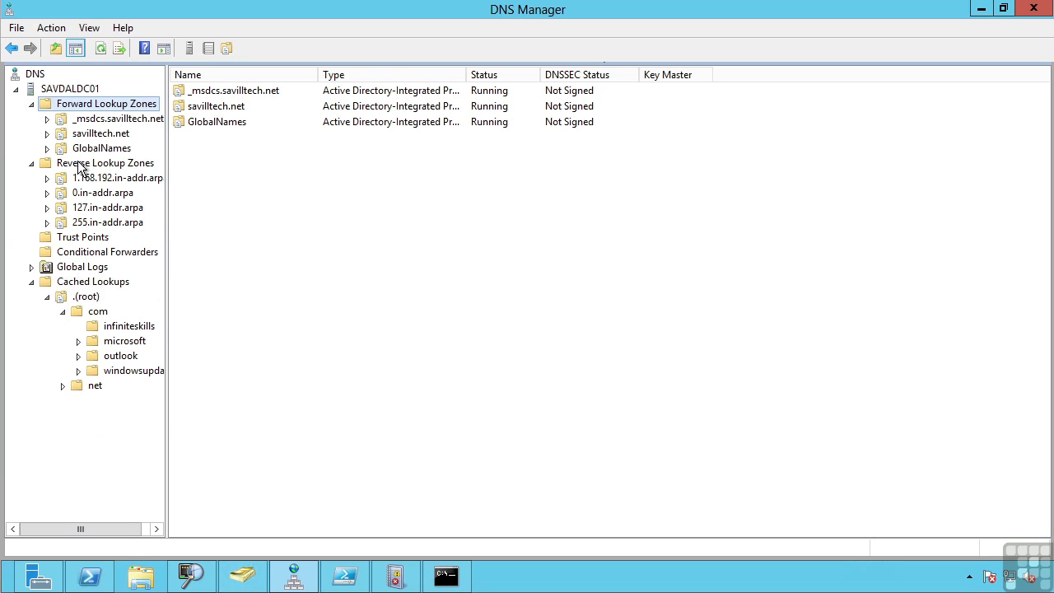
pyautogui.click(80, 165)
pyautogui.click(98, 106)
# Browse savilltech.net's autodiscover, ipcben, ipcgmr and ipctoyrm records, then open 1.168.192.in-addr.arpa
pyautogui.click(89, 136)
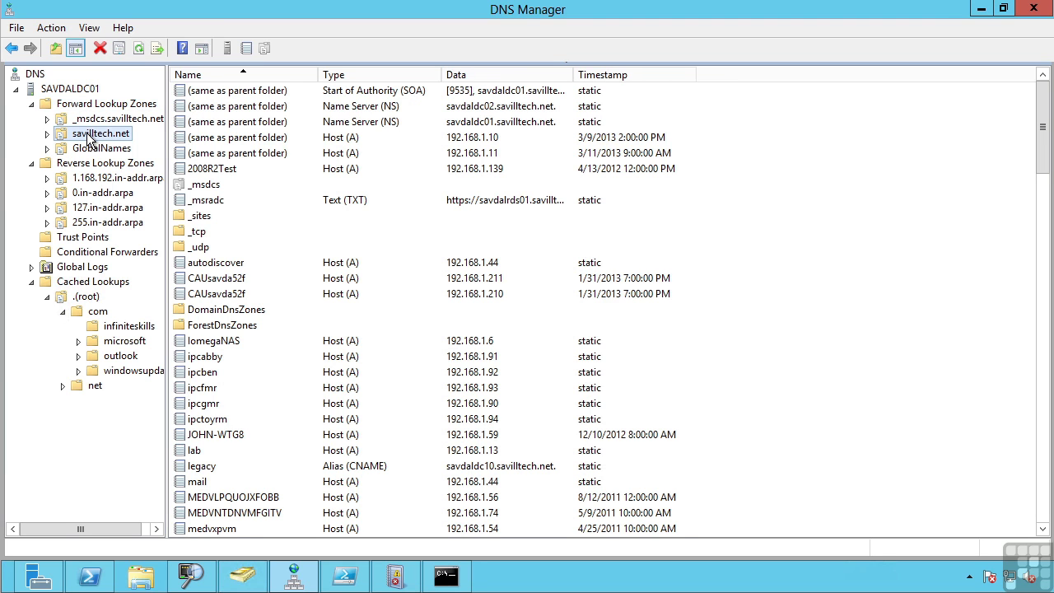
pyautogui.click(228, 265)
pyautogui.click(191, 375)
pyautogui.click(198, 404)
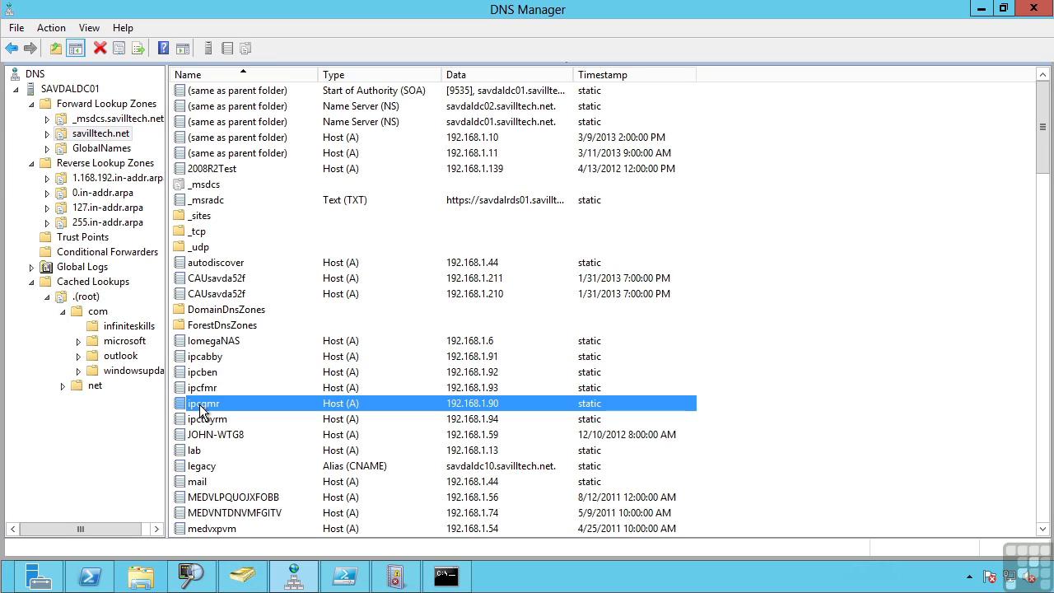
pyautogui.click(201, 421)
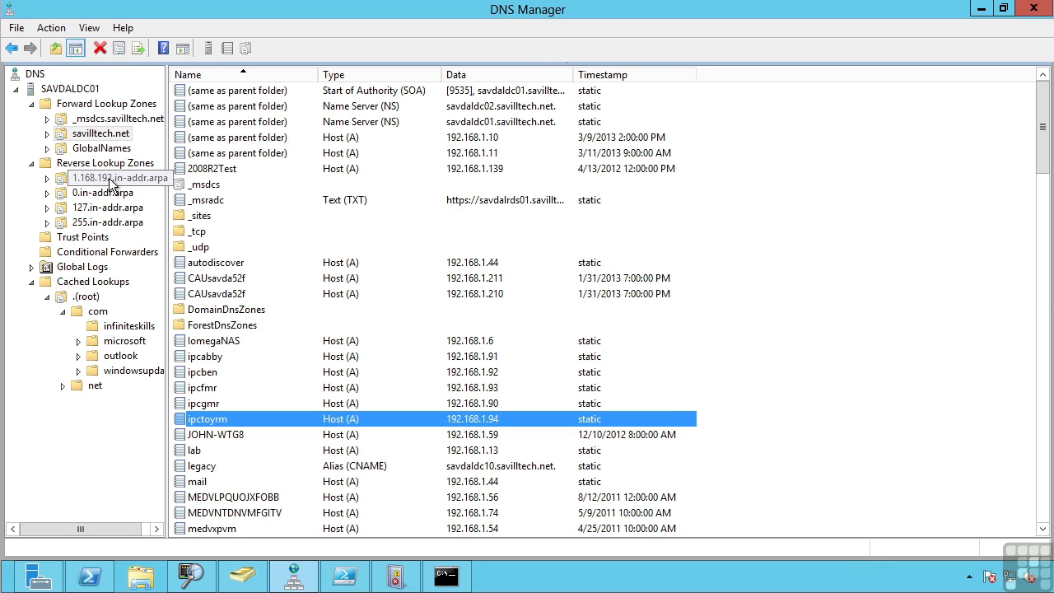
pyautogui.click(113, 183)
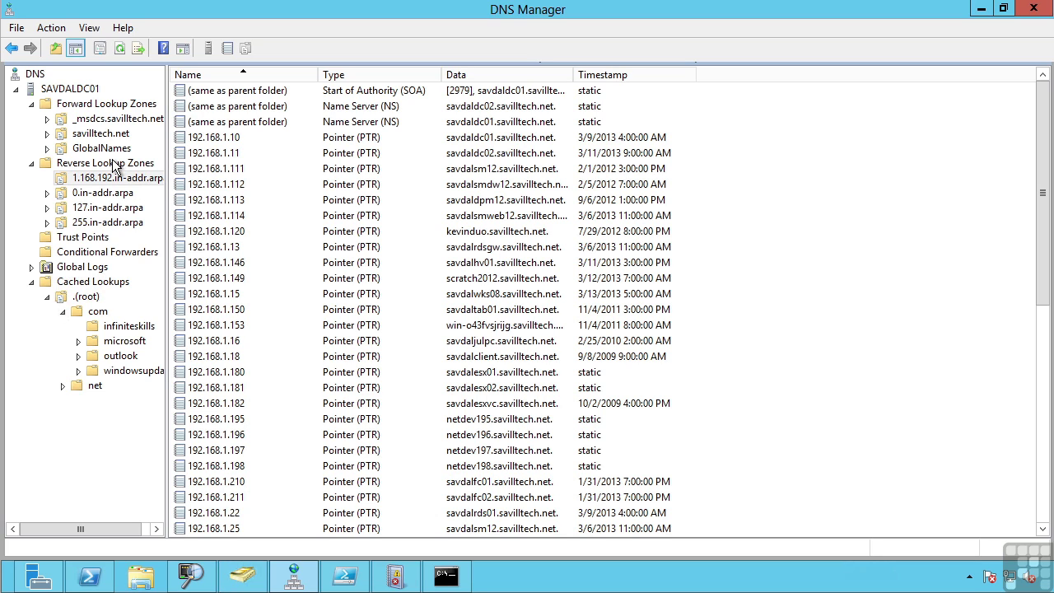
# Walk the New Zone wizard for an IPv4 reverse zone with network ID 192.168.2, then cancel
pyautogui.rightClick(115, 164)
pyautogui.click(148, 171)
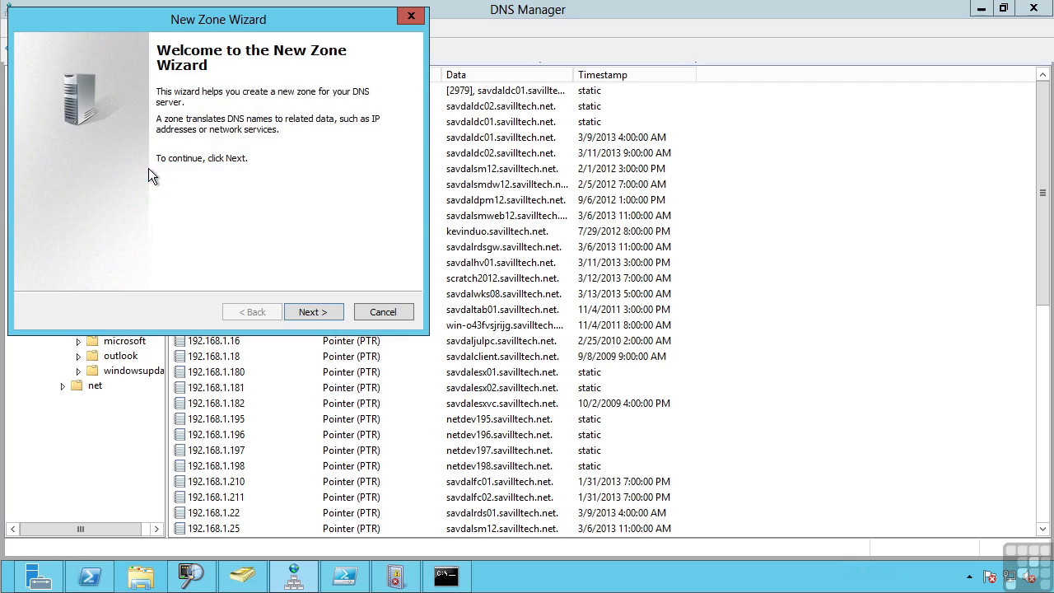
pyautogui.click(315, 311)
pyautogui.click(315, 312)
pyautogui.click(315, 312)
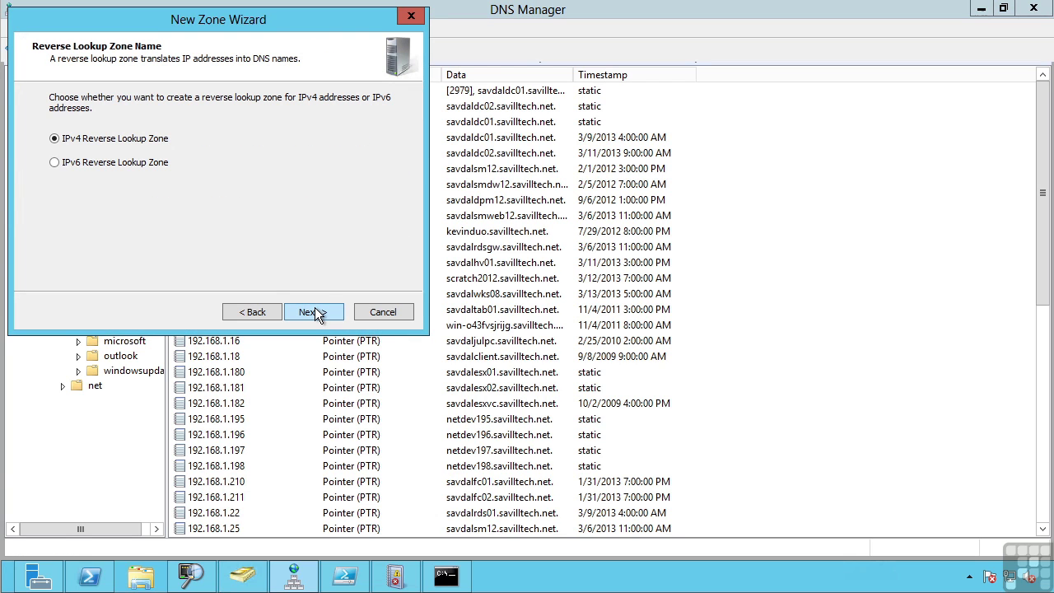
pyautogui.click(315, 313)
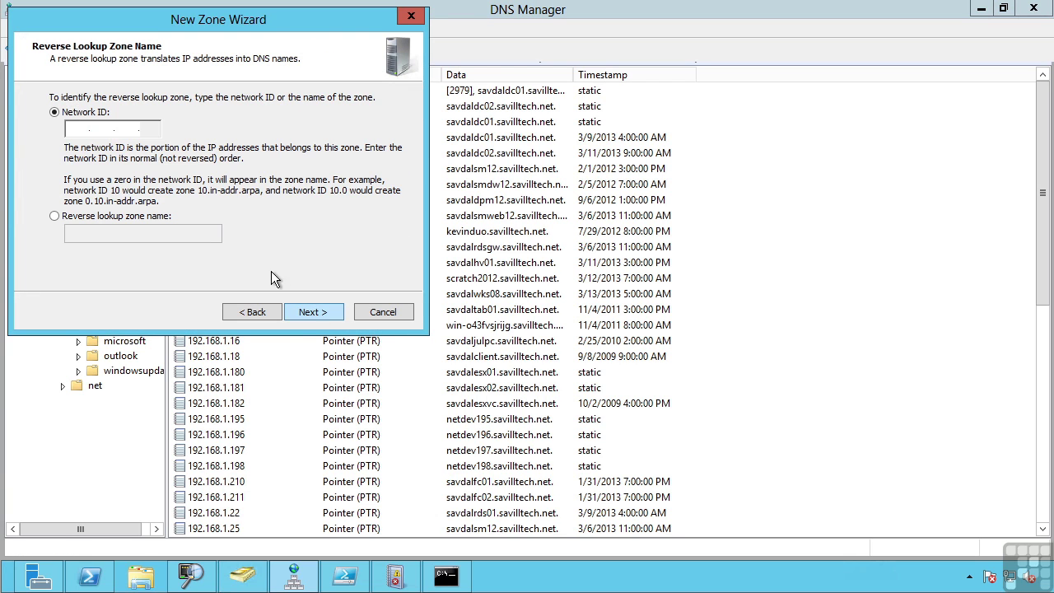
pyautogui.write('192 .168 .2 .')
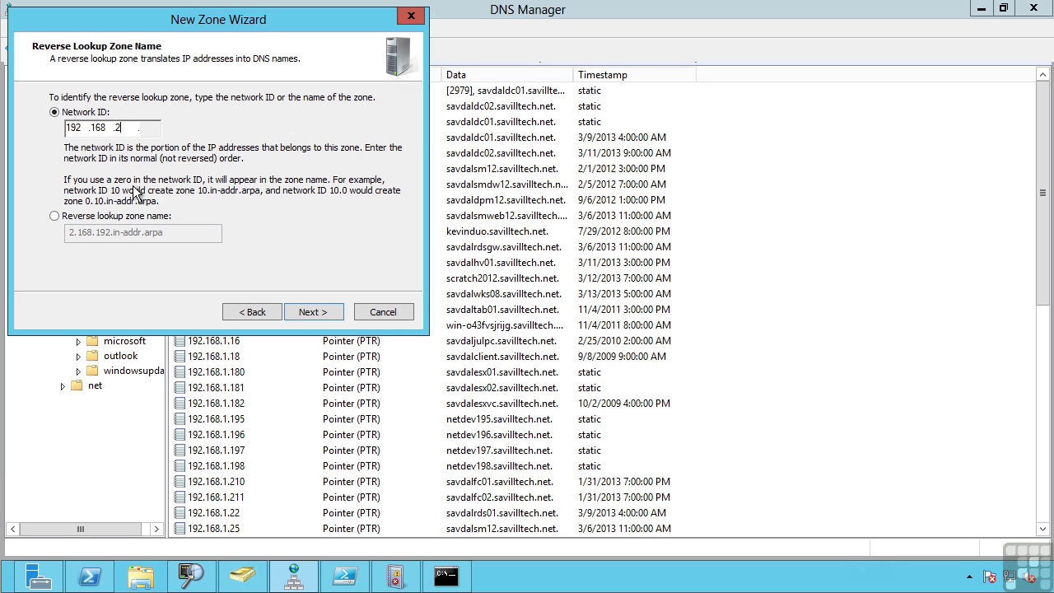
pyautogui.click(382, 312)
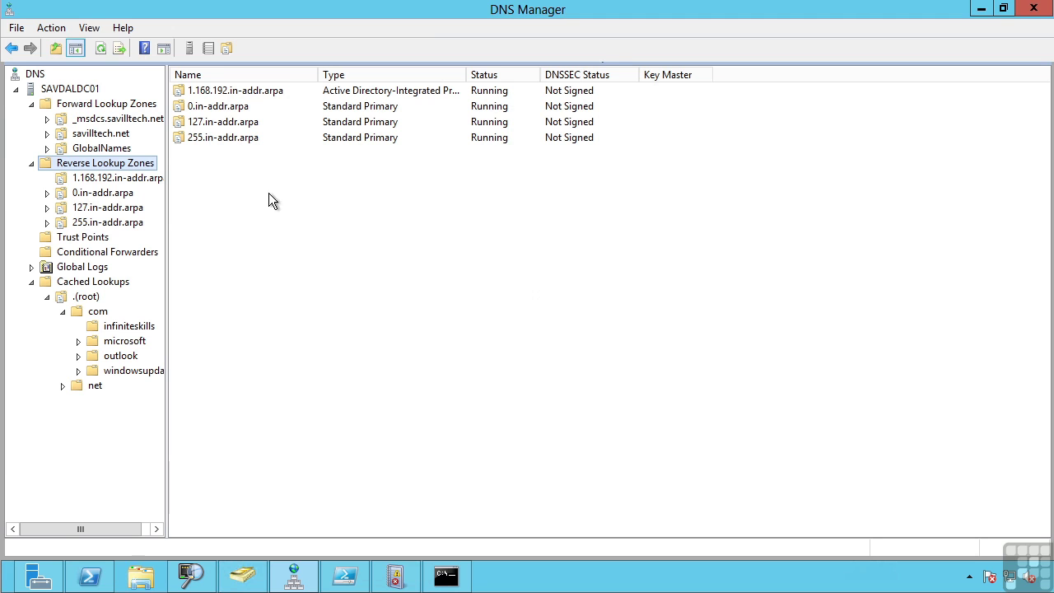
# Select the savilltech.net forward zone to list its SOA, NS, A, TXT and CNAME records
pyautogui.click(101, 134)
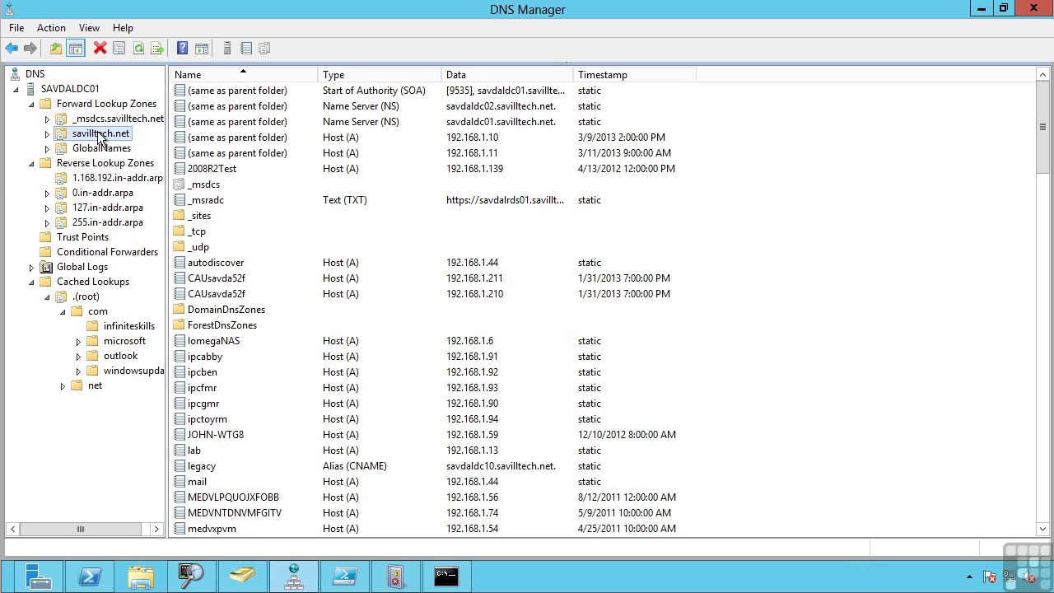
# Start a new forward lookup zone in the New Zone wizard and choose Secondary zone
pyautogui.rightClick(87, 105)
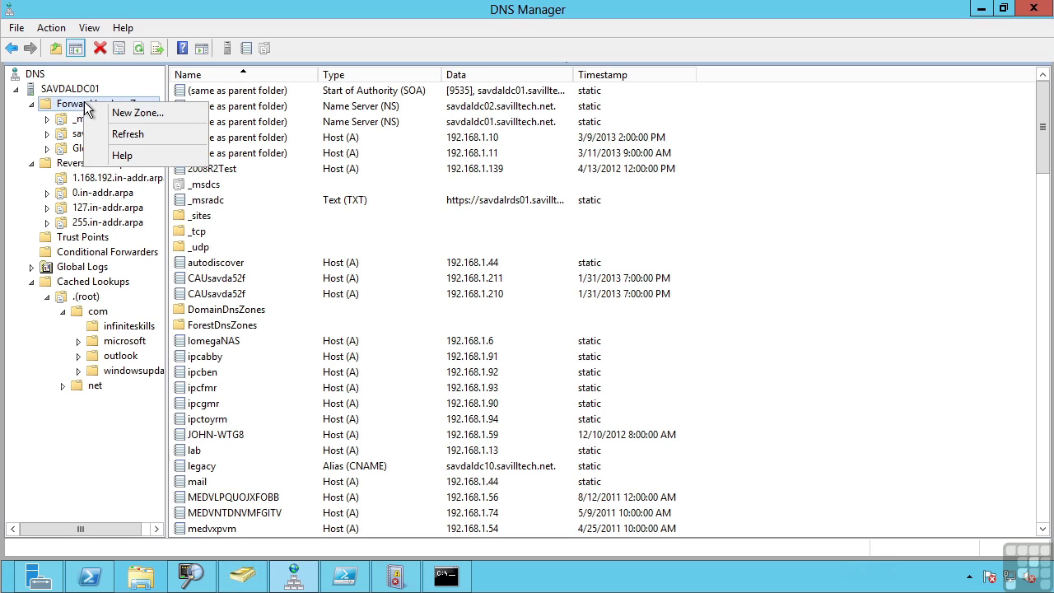
pyautogui.click(131, 111)
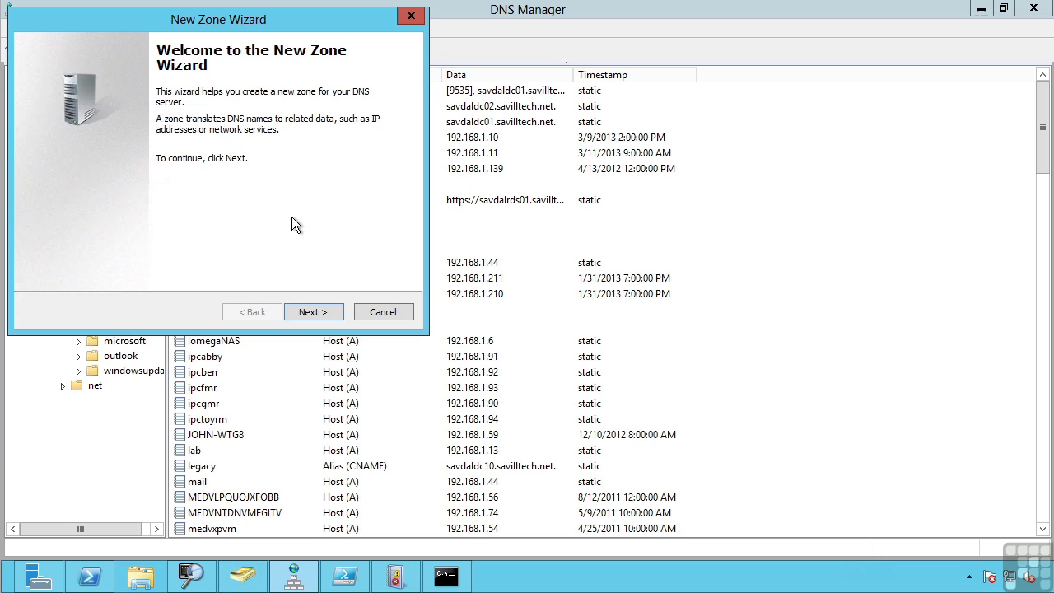
pyautogui.click(313, 312)
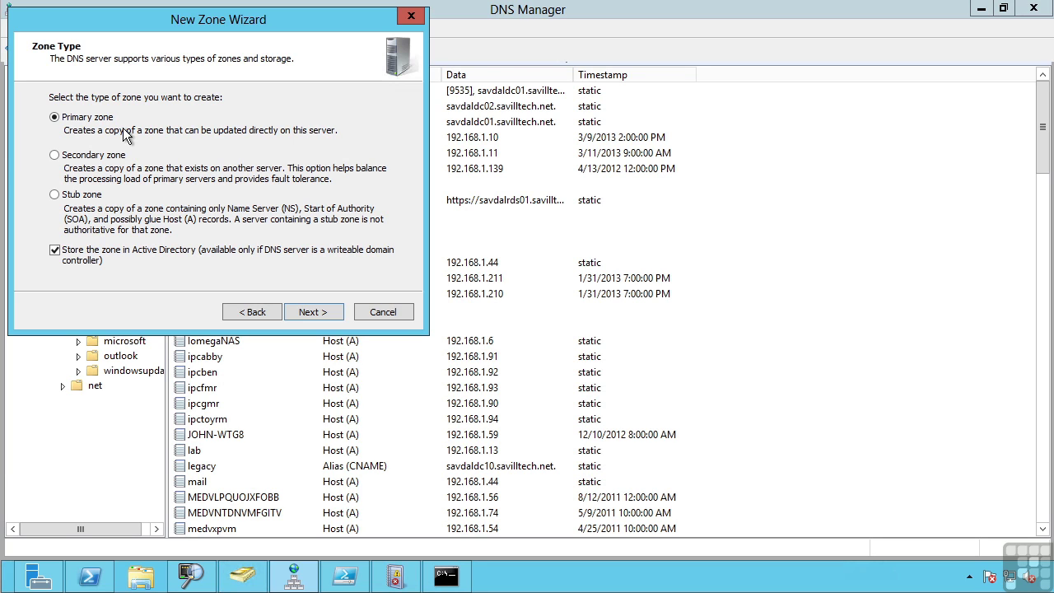
pyautogui.click(98, 156)
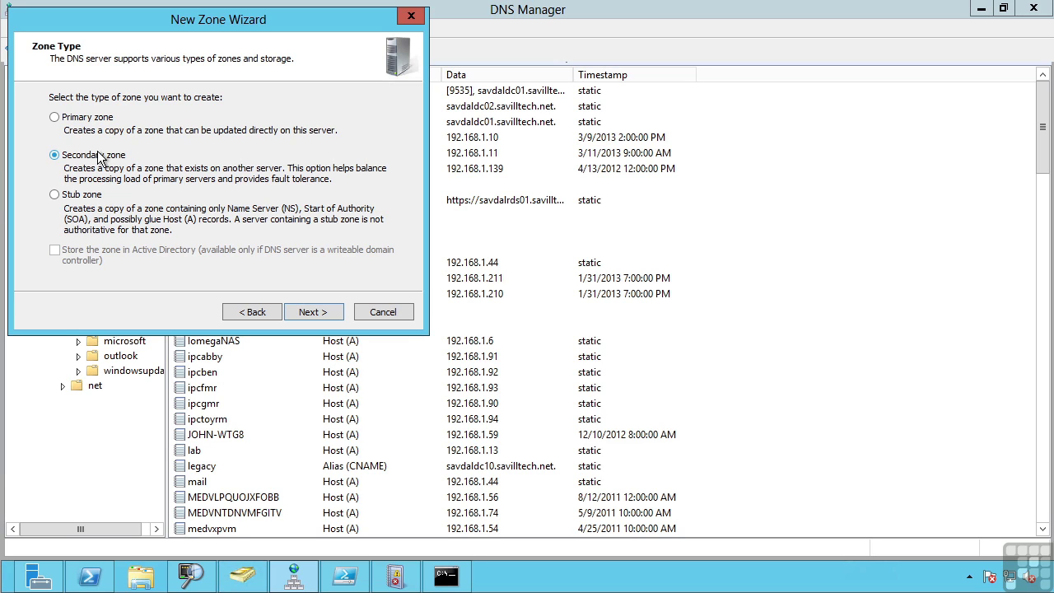
# Switch the new zone's type back to Primary zone
pyautogui.click(85, 120)
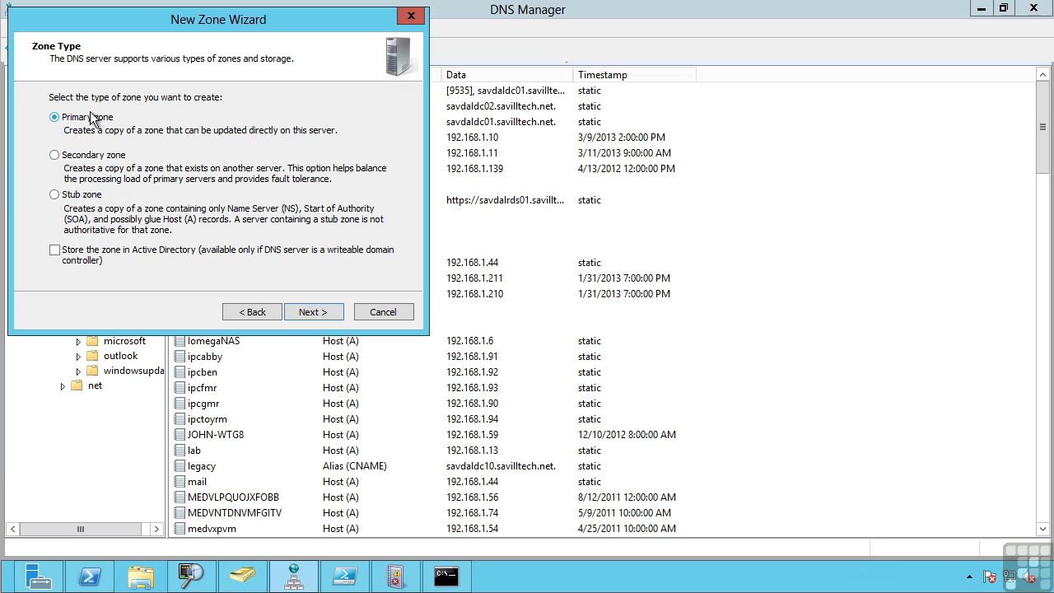
# Tick 'Store the zone in Active Directory' for the new primary zone
pyautogui.click(55, 250)
# On the replication scope page, try forest-wide, then settle on all DNS servers in the domain
pyautogui.click(323, 316)
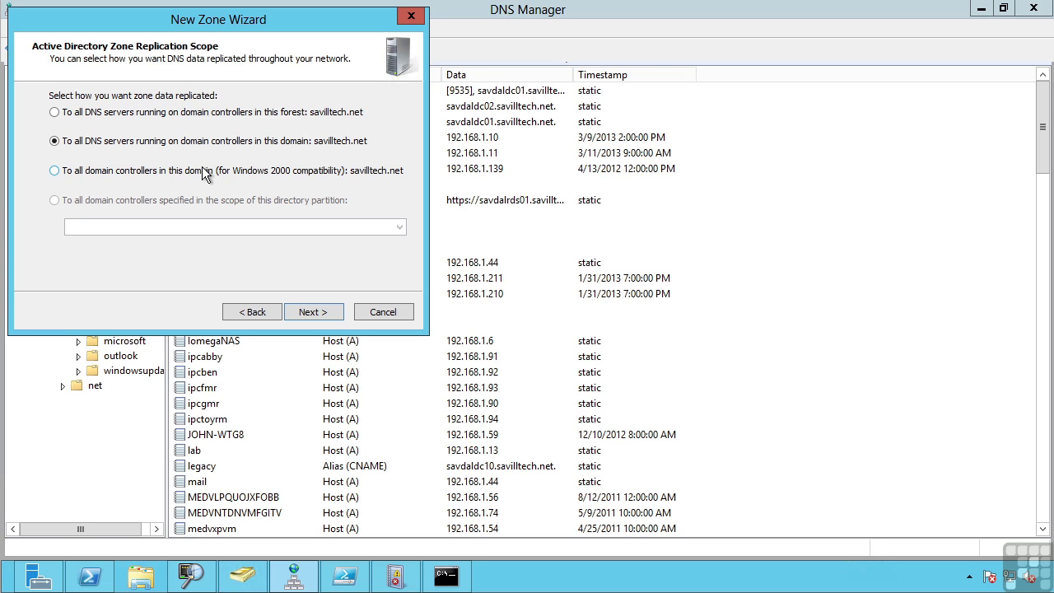
pyautogui.click(131, 114)
pyautogui.click(161, 145)
# Run dnscmd /enumdirectorypartitions in Command Prompt, then cancel the New Zone wizard
pyautogui.click(446, 575)
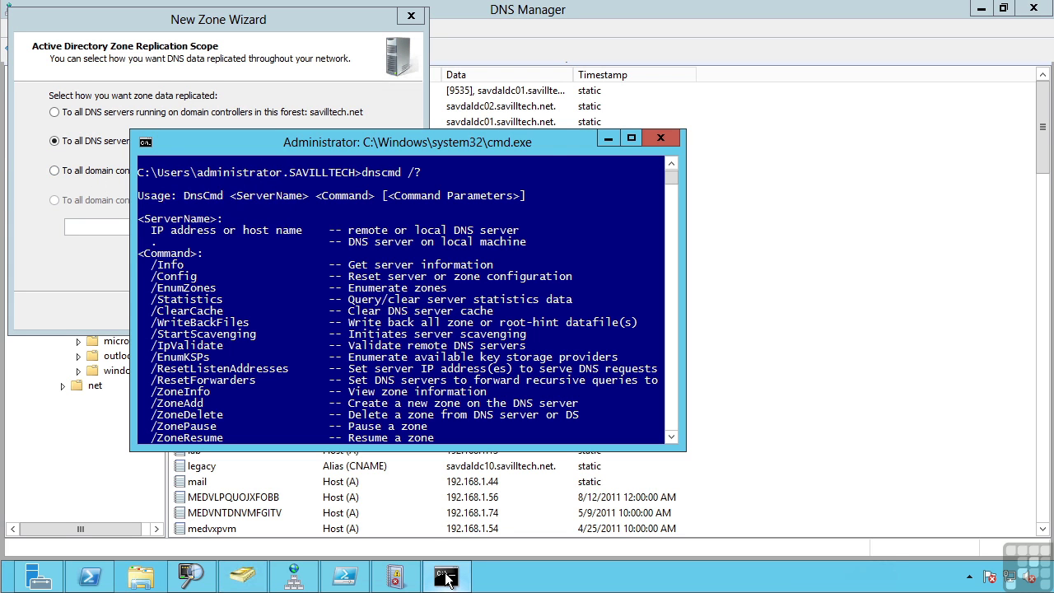
pyautogui.press('Return')
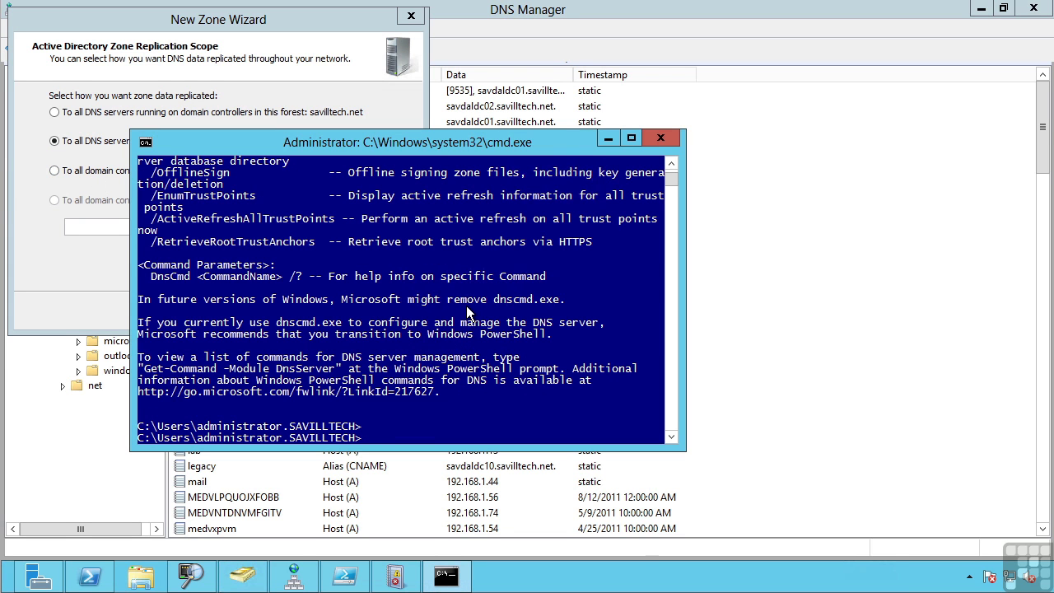
pyautogui.write('dnscmd /enumdirectorypartitions')
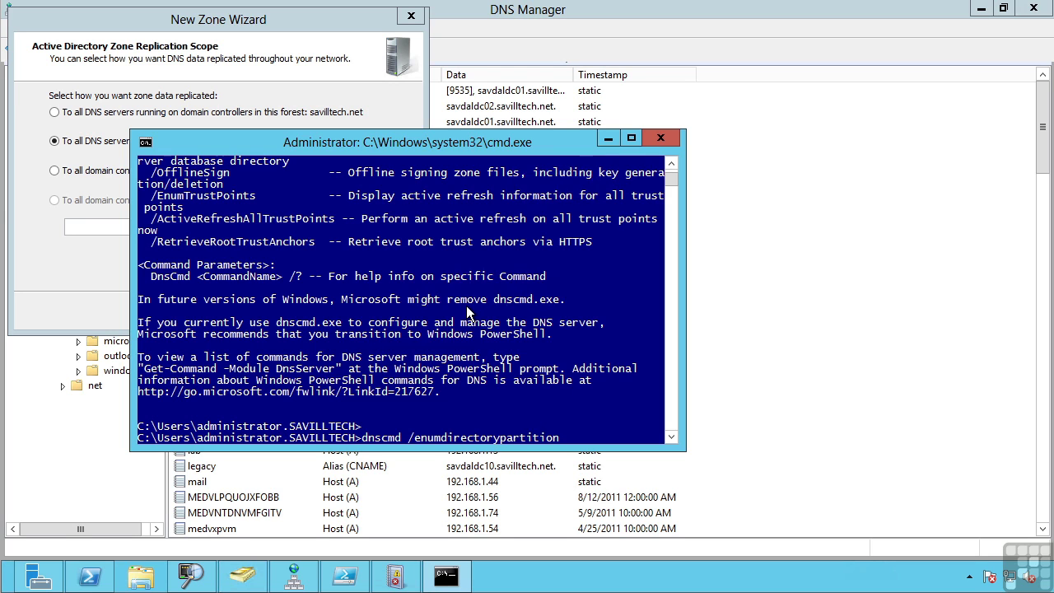
pyautogui.press('Return')
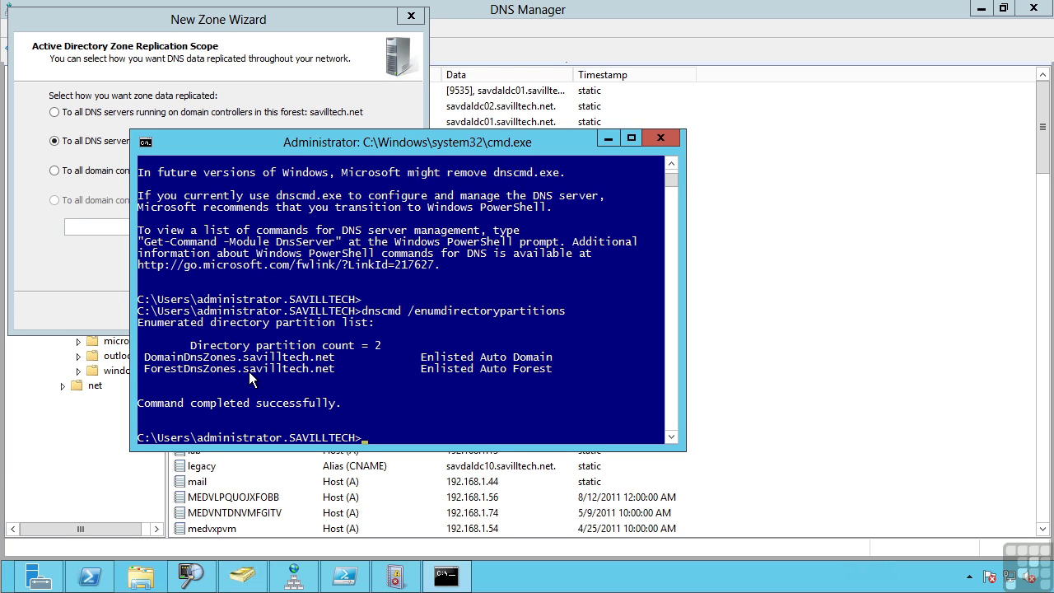
pyautogui.hotkey('alt', 'Tab')
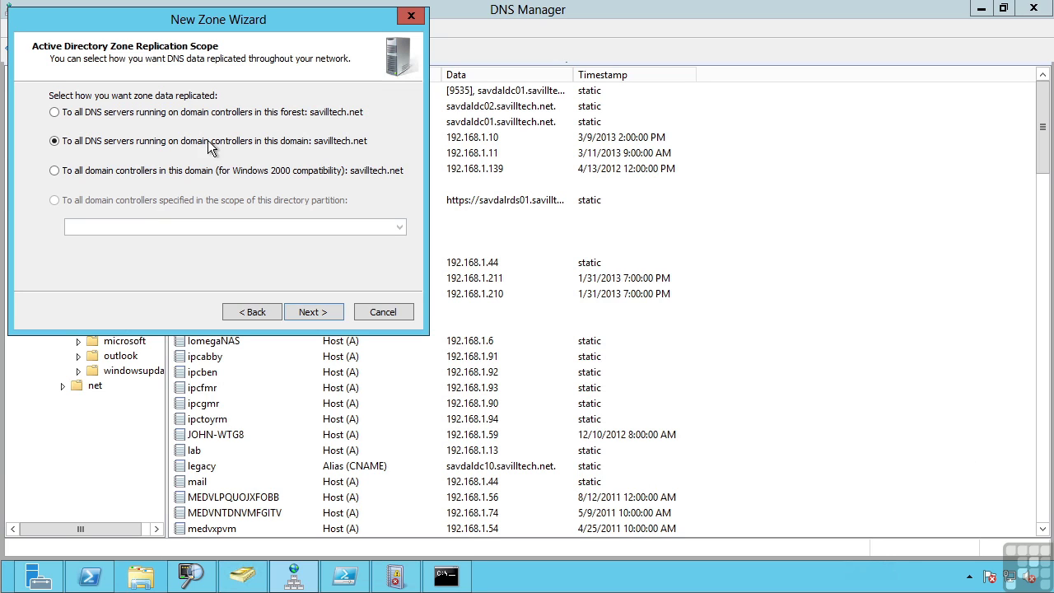
pyautogui.click(382, 311)
# Check savilltech.net's replication scope in Properties without changes, then expand _msdcs.savilltech.net
pyautogui.rightClick(88, 135)
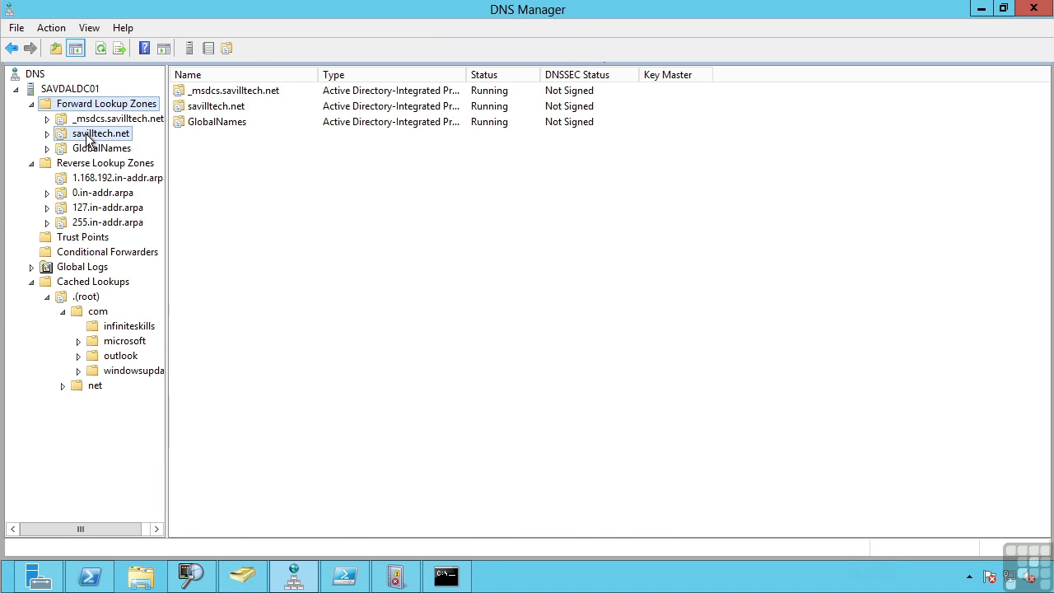
pyautogui.click(155, 413)
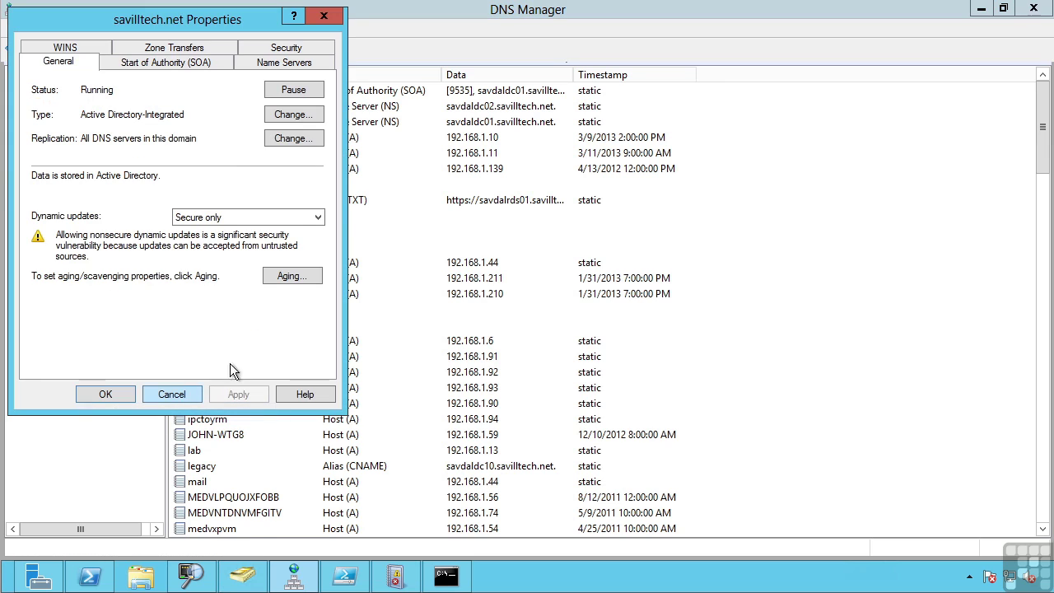
pyautogui.click(282, 138)
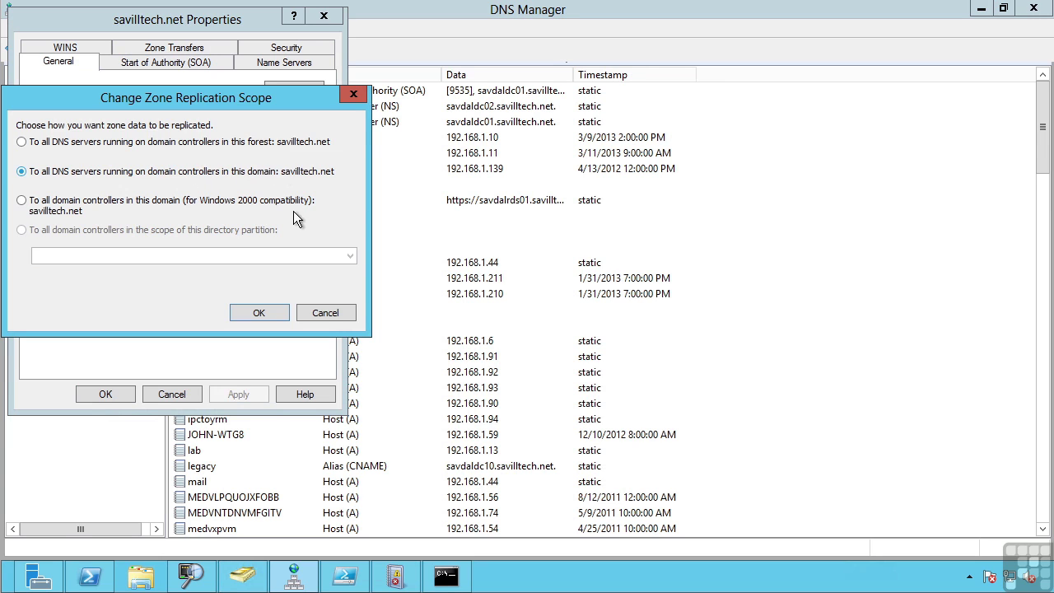
pyautogui.click(324, 314)
pyautogui.click(171, 393)
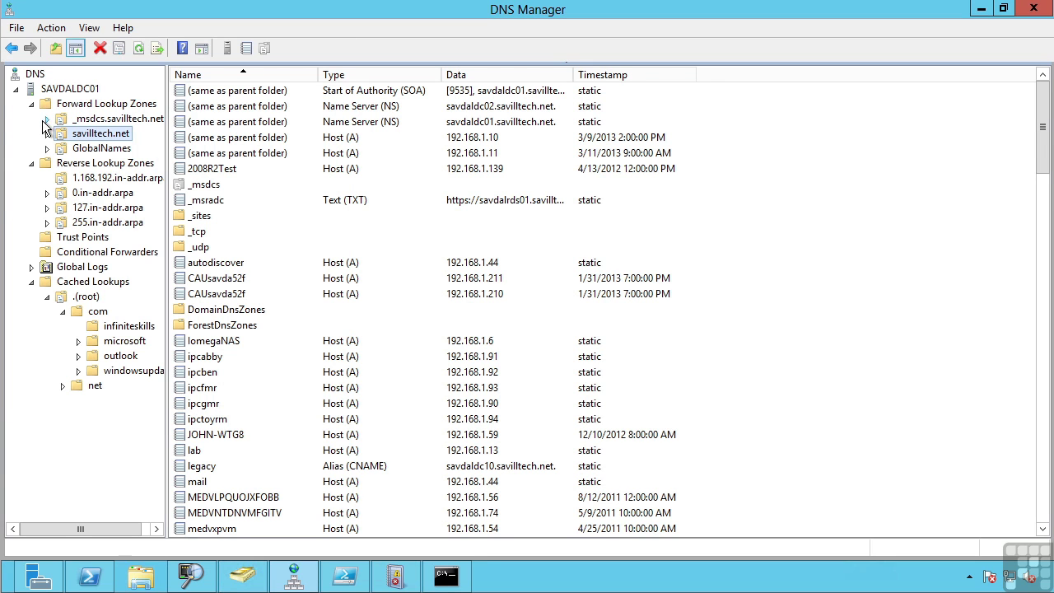
pyautogui.click(47, 118)
# Check that _msdcs.savilltech.net replicates to all forest DNS servers, then close its properties unchanged
pyautogui.rightClick(105, 122)
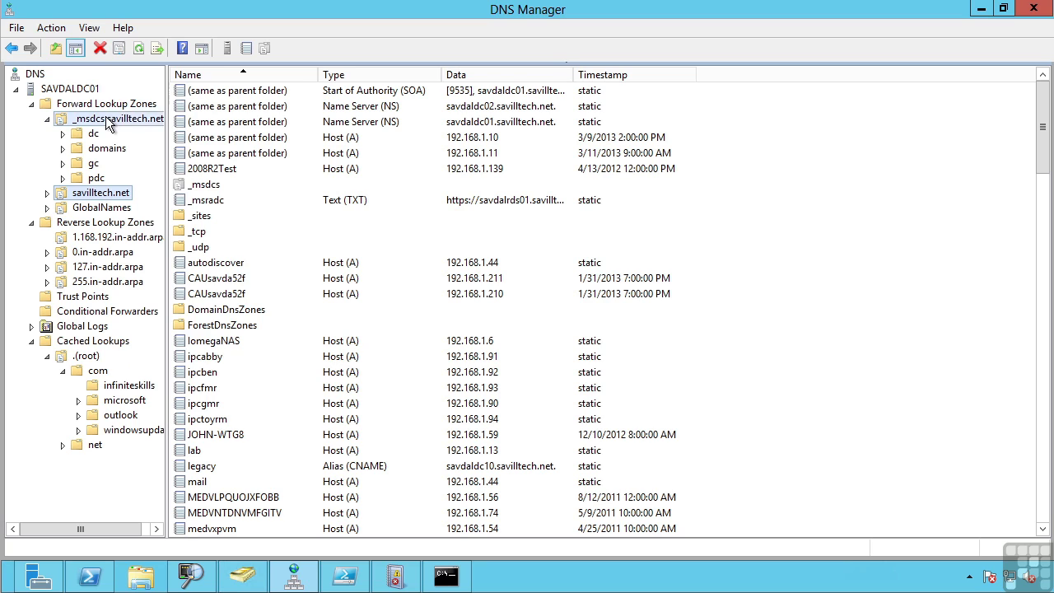
pyautogui.click(162, 354)
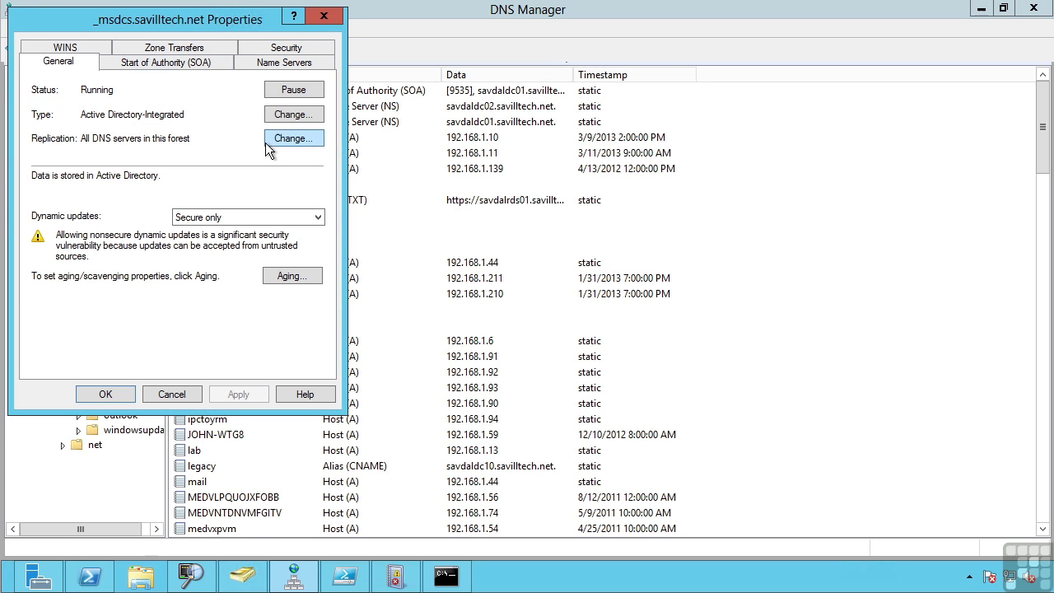
pyautogui.click(170, 394)
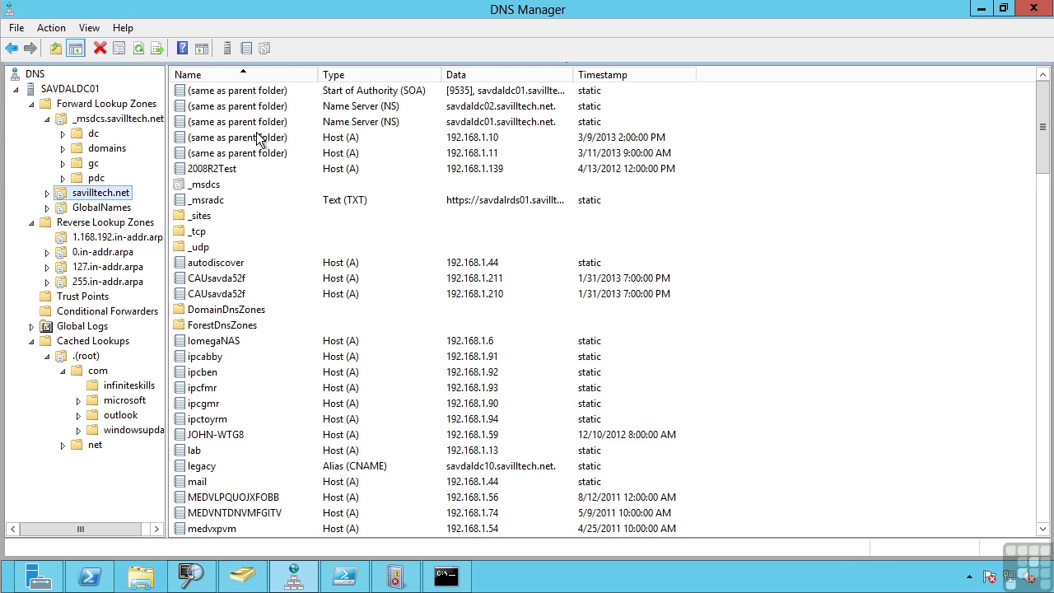
# Start a new conditional forwarder with infiniteskills.com as the DNS domain
pyautogui.click(92, 315)
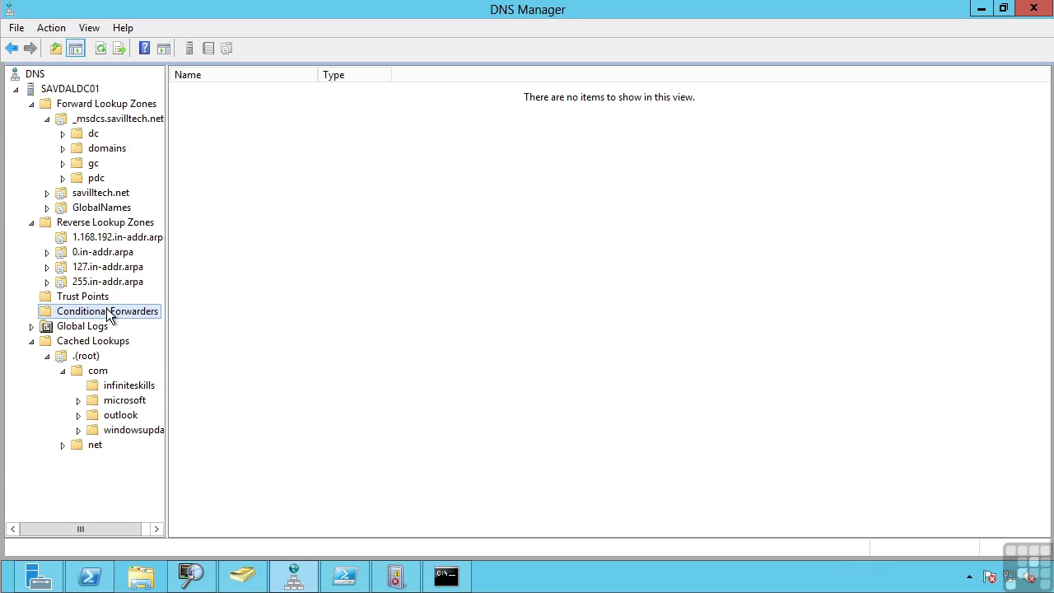
pyautogui.rightClick(109, 314)
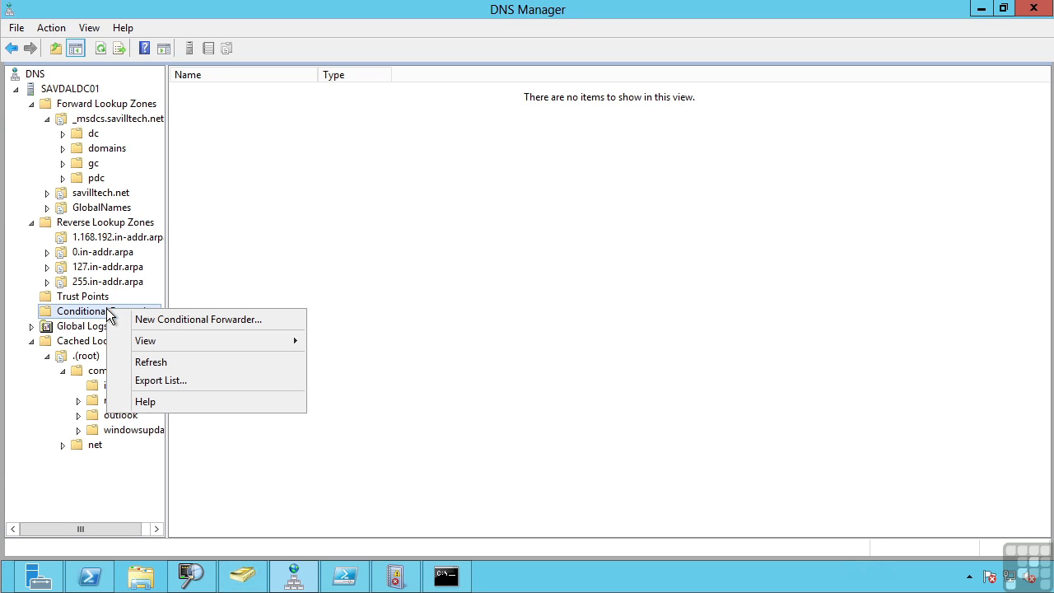
pyautogui.click(152, 320)
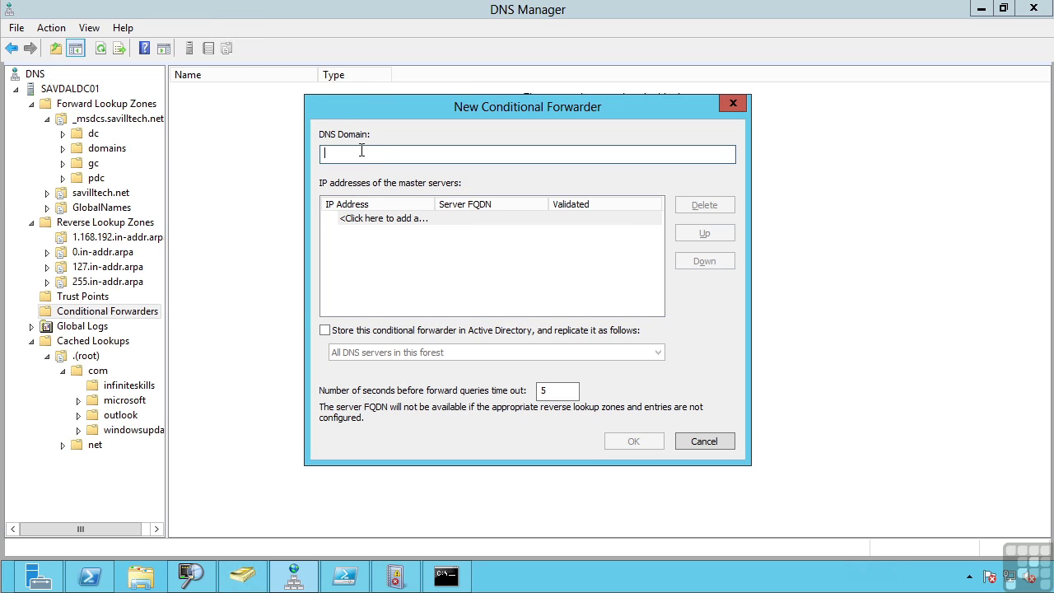
pyautogui.write('infiniteskills.com')
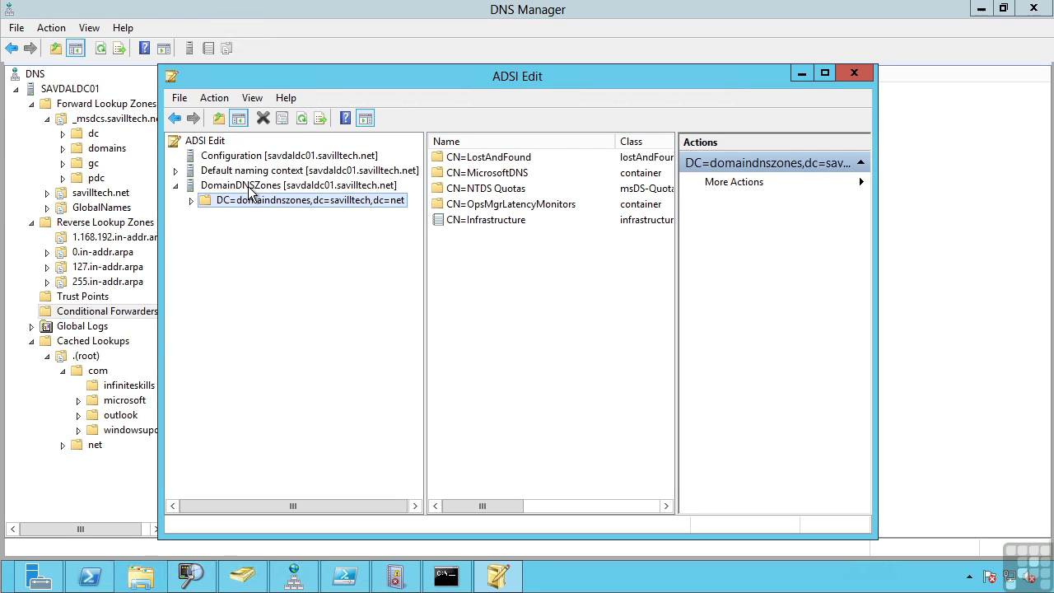
# Connect ADSI Edit to the distinguished name dc=forestdnszones,dc=savilltech,dc=net
pyautogui.rightClick(203, 143)
pyautogui.click(224, 155)
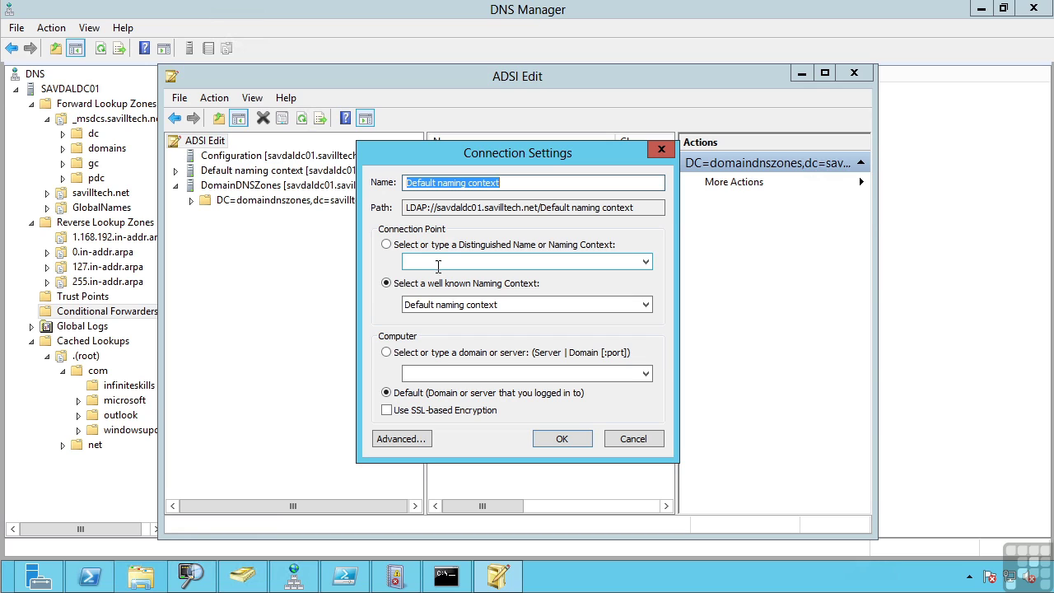
pyautogui.click(395, 241)
pyautogui.click(419, 262)
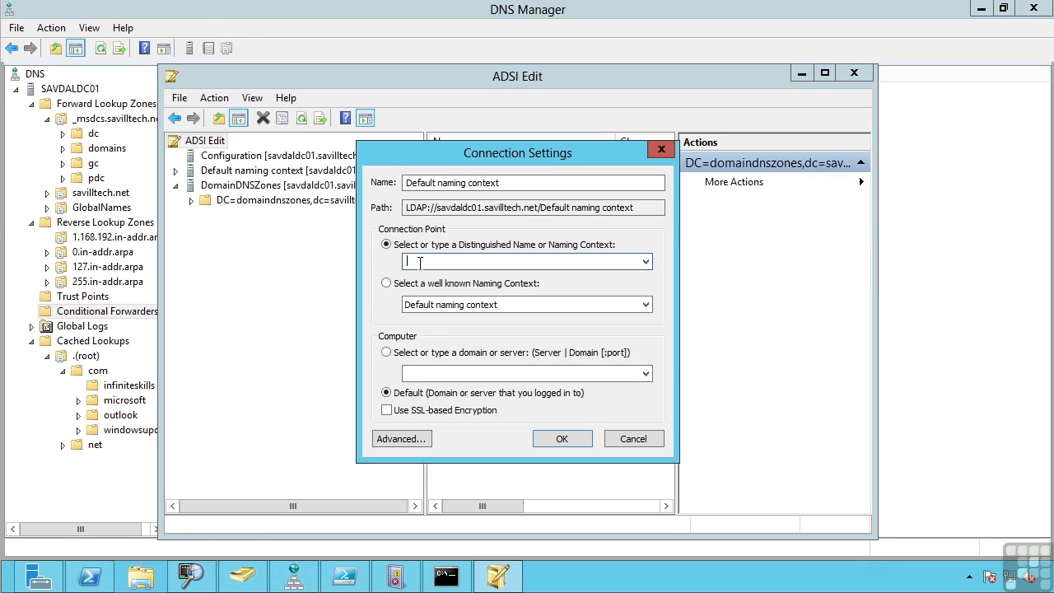
pyautogui.write('dc=forest')
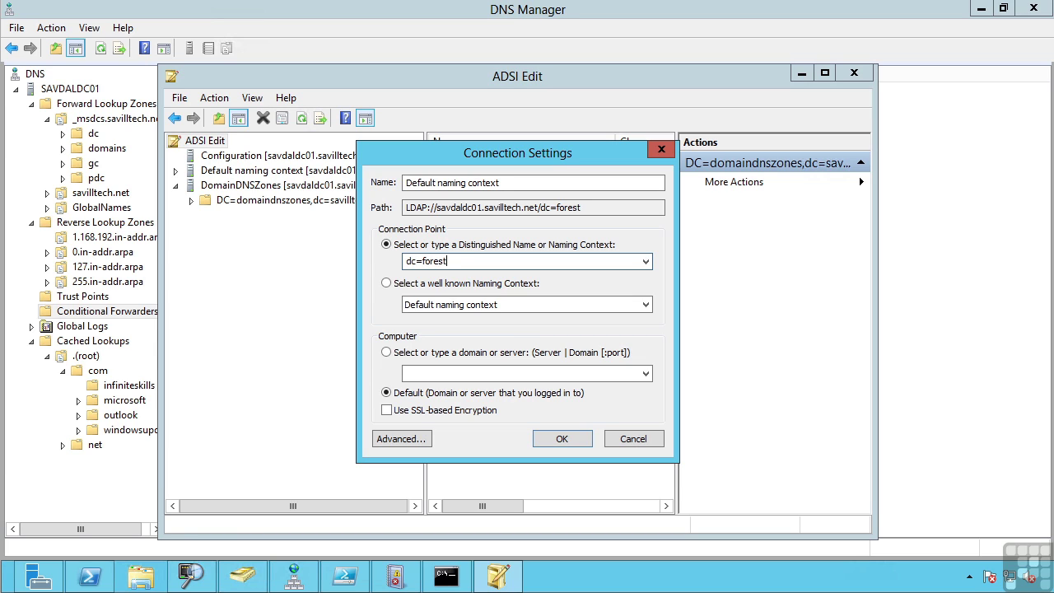
pyautogui.write('dnszones,dc=savilltech')
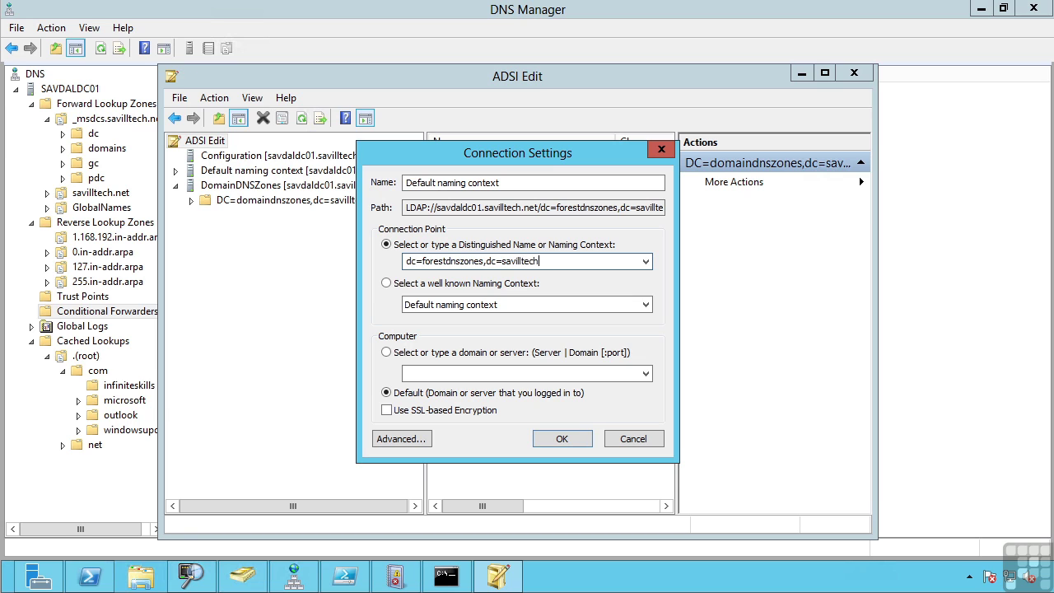
pyautogui.write(',dc=net')
pyautogui.press('Return')
# Expand DC=domaindnszones and CN=MicrosoftDNS to list savilltech.net's dnsNode records
pyautogui.doubleClick(245, 216)
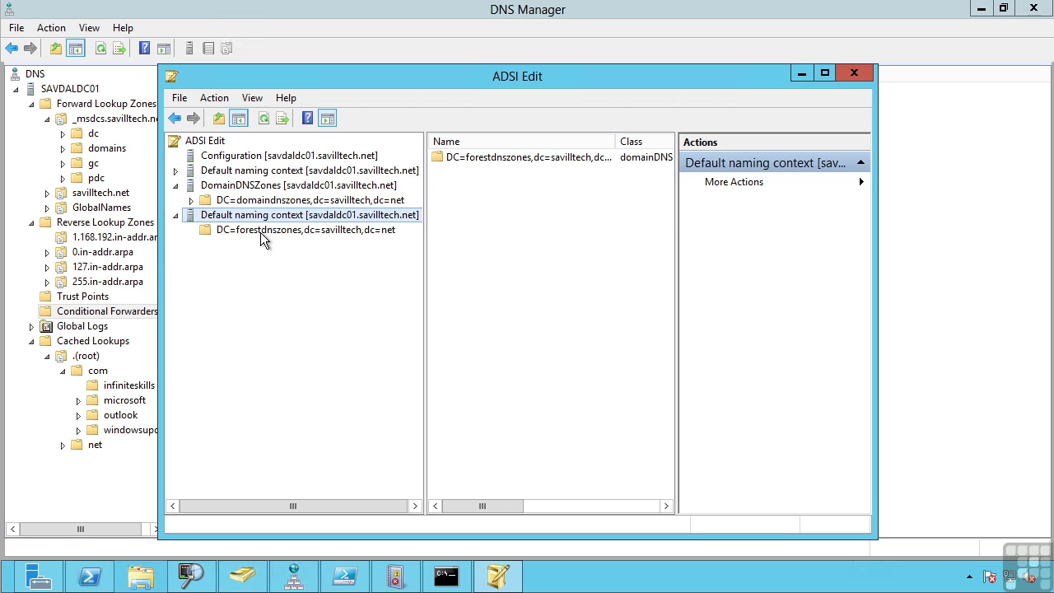
pyautogui.doubleClick(262, 201)
pyautogui.doubleClick(278, 234)
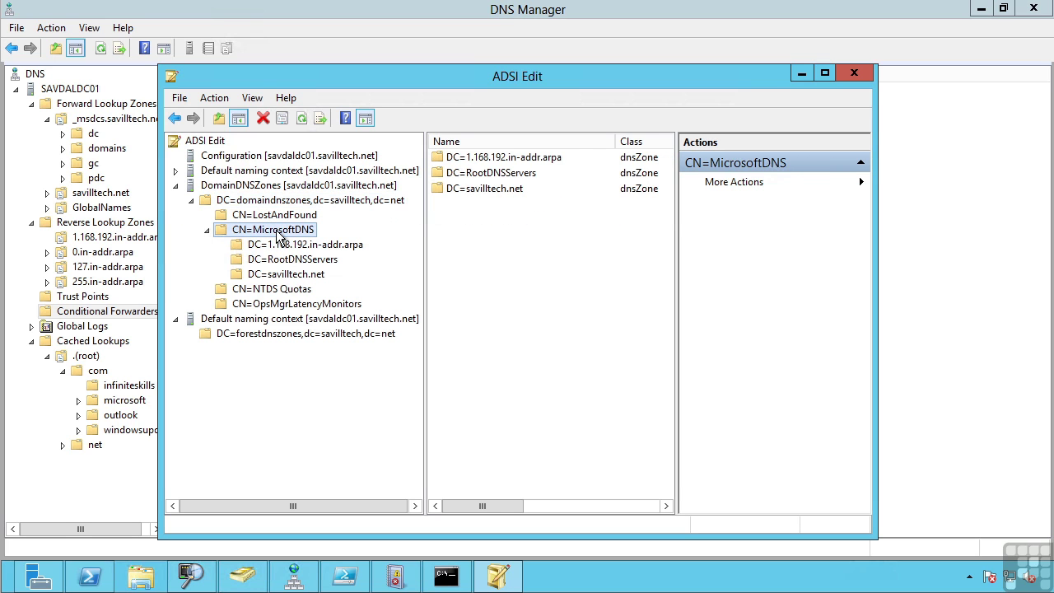
pyautogui.click(295, 276)
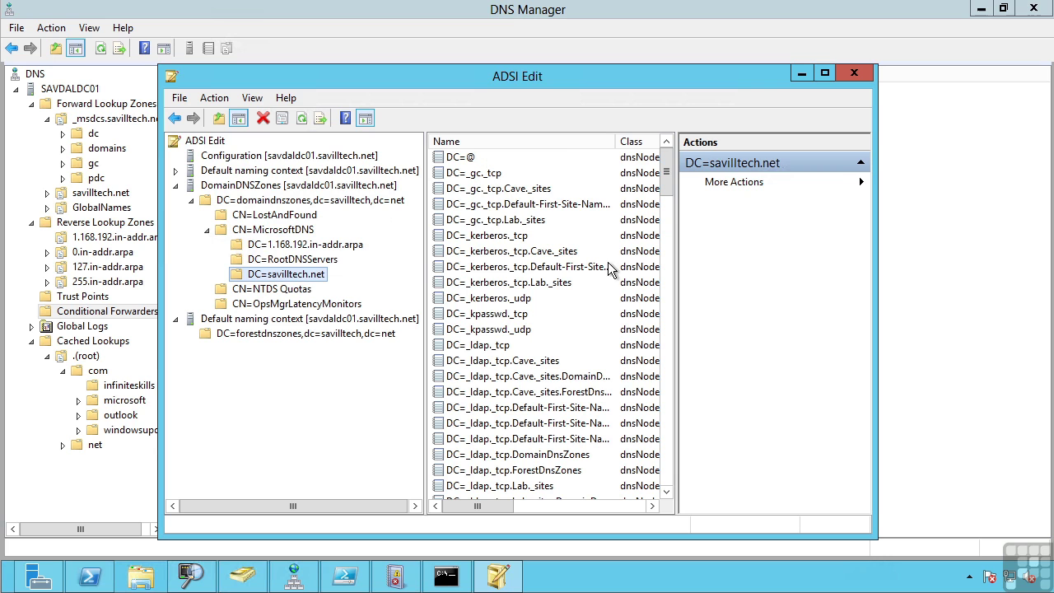
pyautogui.moveTo(669, 175); pyautogui.dragTo(676, 389)
pyautogui.moveTo(501, 505); pyautogui.dragTo(586, 507)
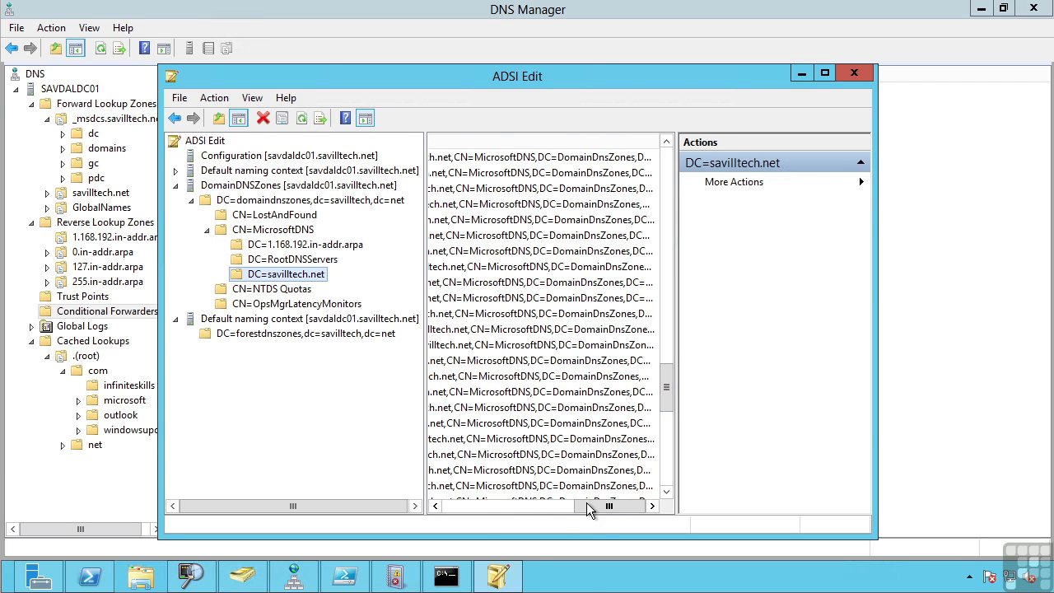
pyautogui.moveTo(495, 506); pyautogui.dragTo(471, 505)
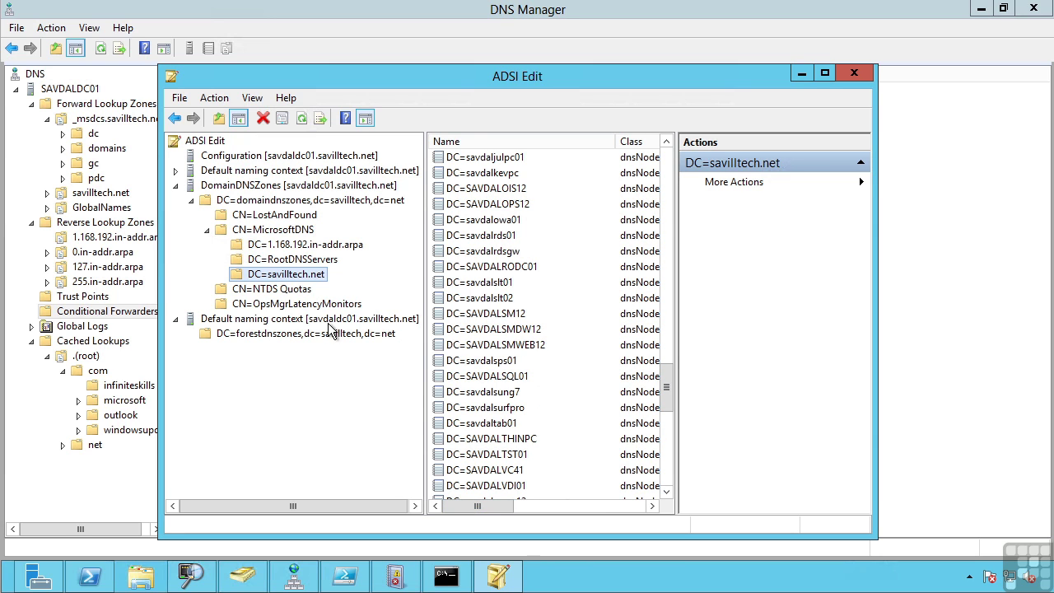